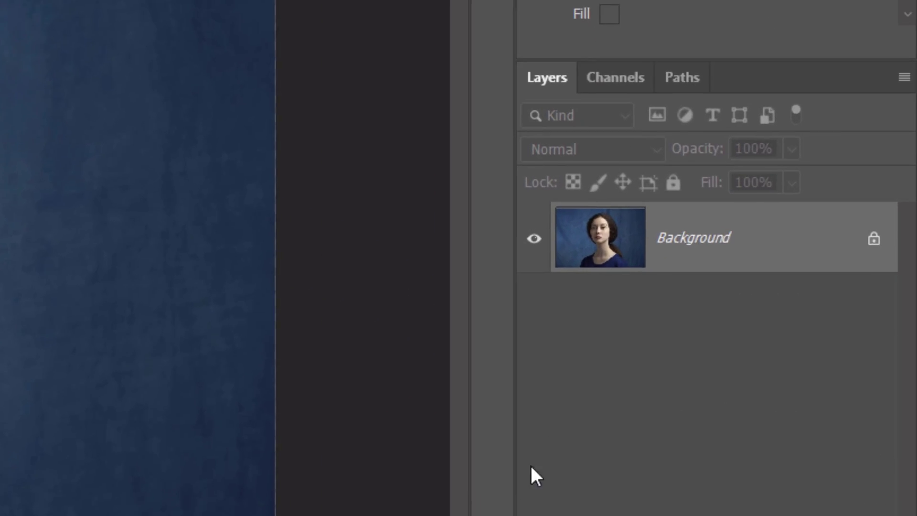
- Try to unlock the Background layer and remove the photo's background with the Remove Background quick action
click(874, 238)
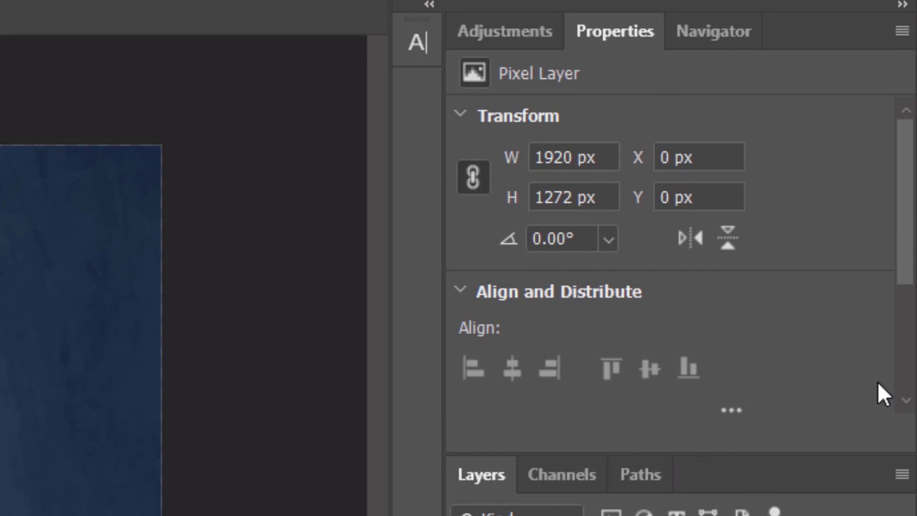
drag(899, 273, 895, 370)
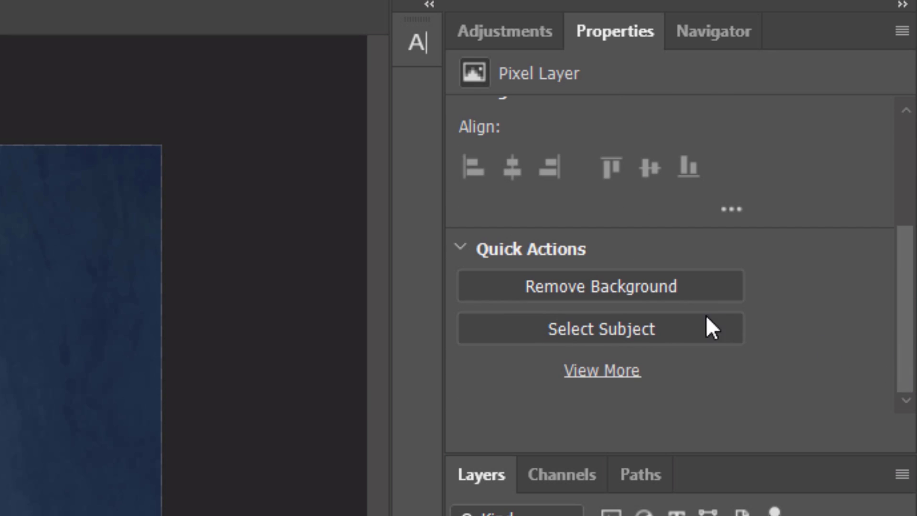
click(599, 284)
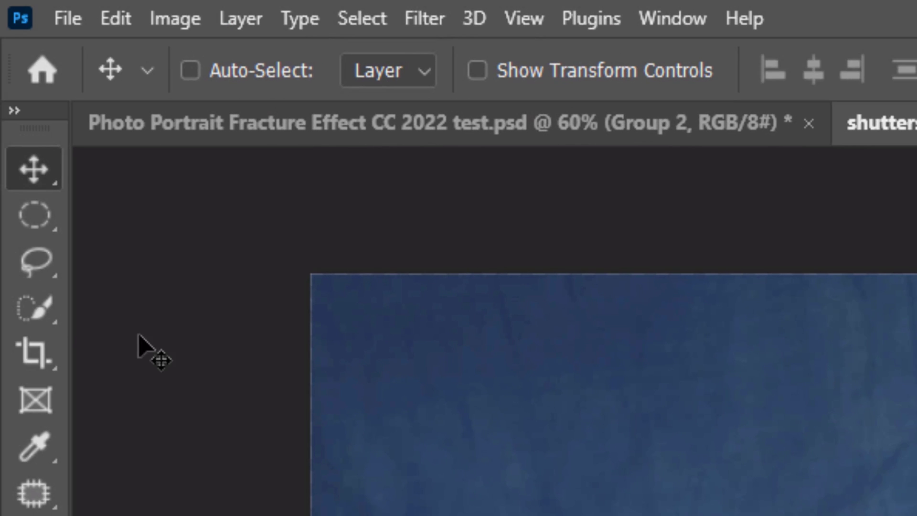
- Select the woman with the Quick Selection tool and exclude the blue gap between her gathered hair and ponytail
click(33, 308)
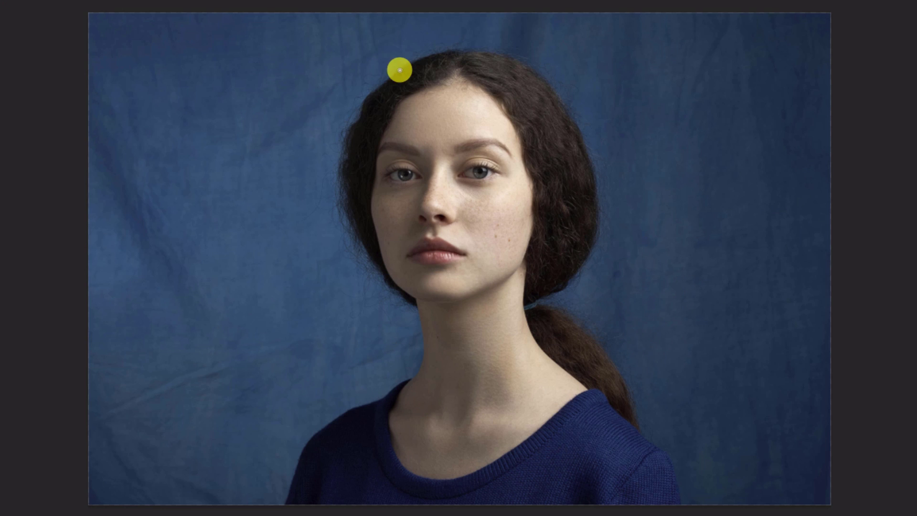
mouse_move(399, 67)
mouse_down()
mouse_move(471, 56)
mouse_move(563, 121)
mouse_move(481, 167)
mouse_move(359, 137)
mouse_move(390, 283)
mouse_move(471, 267)
mouse_move(517, 281)
mouse_move(540, 325)
mouse_move(604, 397)
mouse_move(628, 481)
mouse_move(656, 468)
mouse_up()
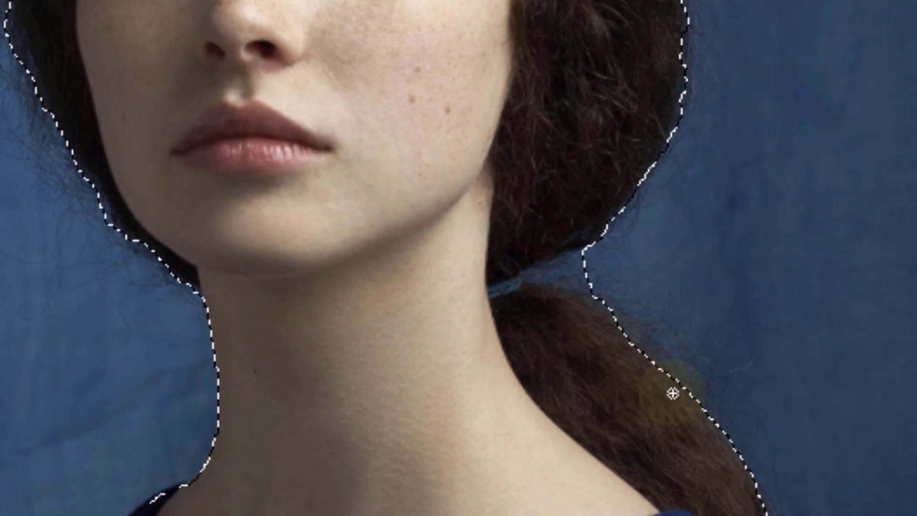
mouse_move(589, 262)
mouse_down()
mouse_move(583, 249)
mouse_move(491, 286)
mouse_move(501, 290)
mouse_up()
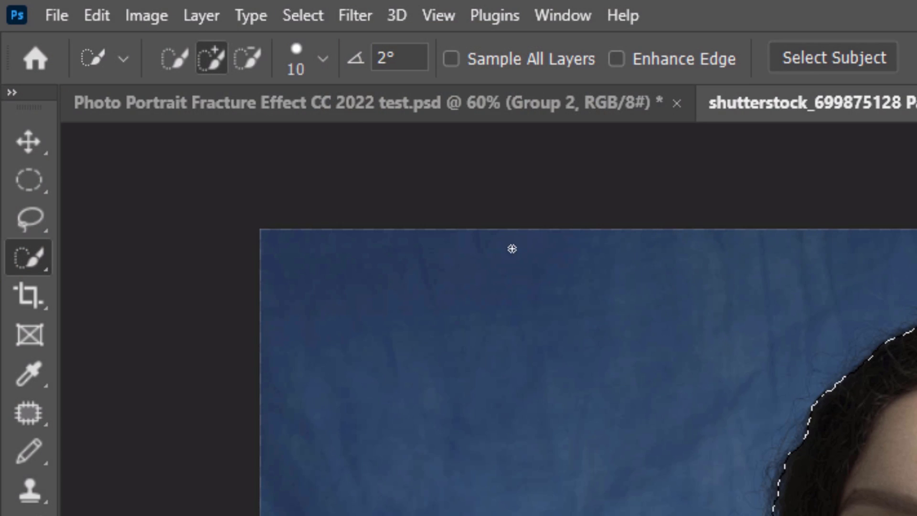
- Open the Refine Edge dialog for the selection and preview it in the Overlay view
click(302, 16)
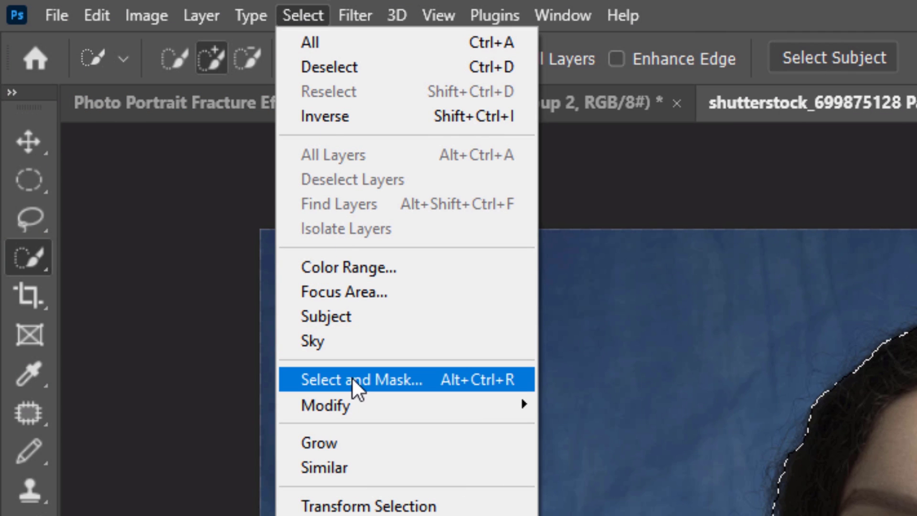
key(shift)
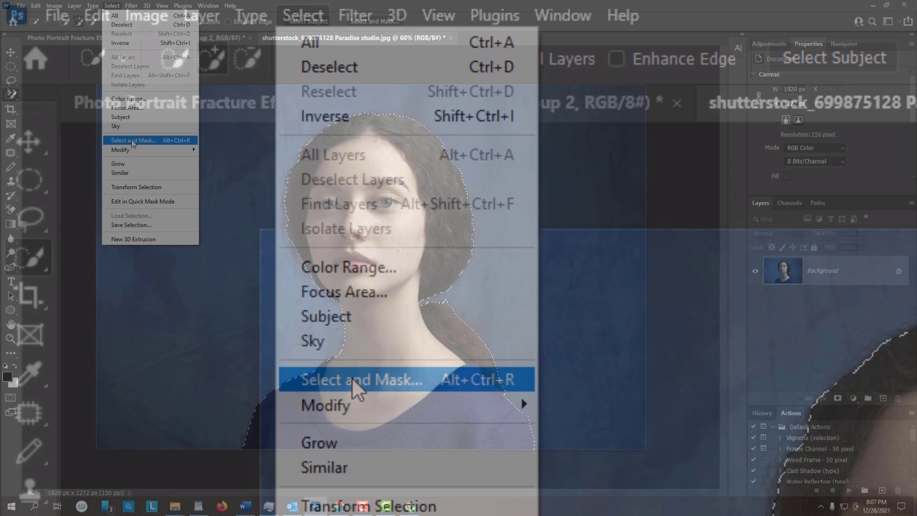
shift+click(351, 377)
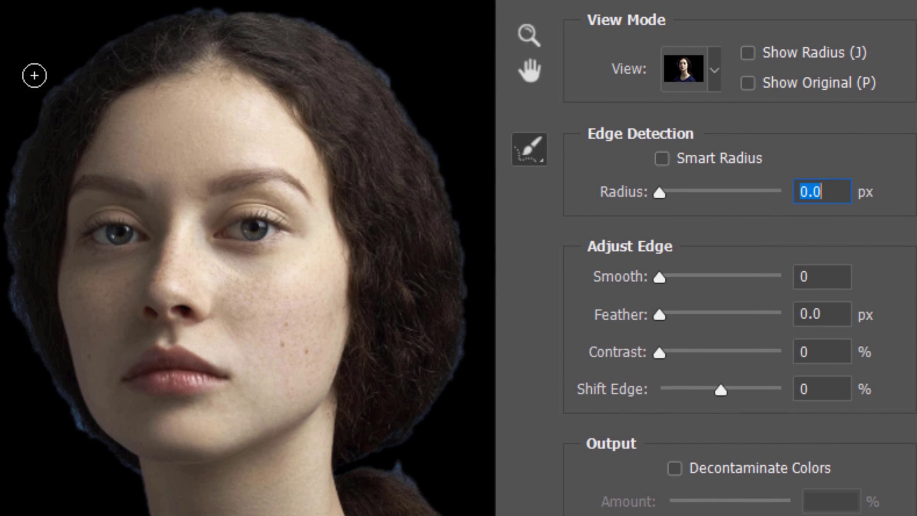
click(714, 71)
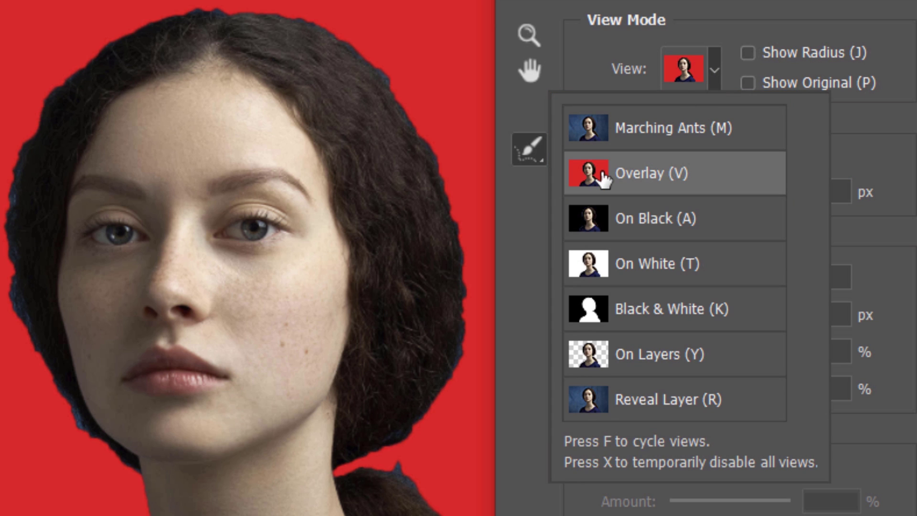
click(528, 210)
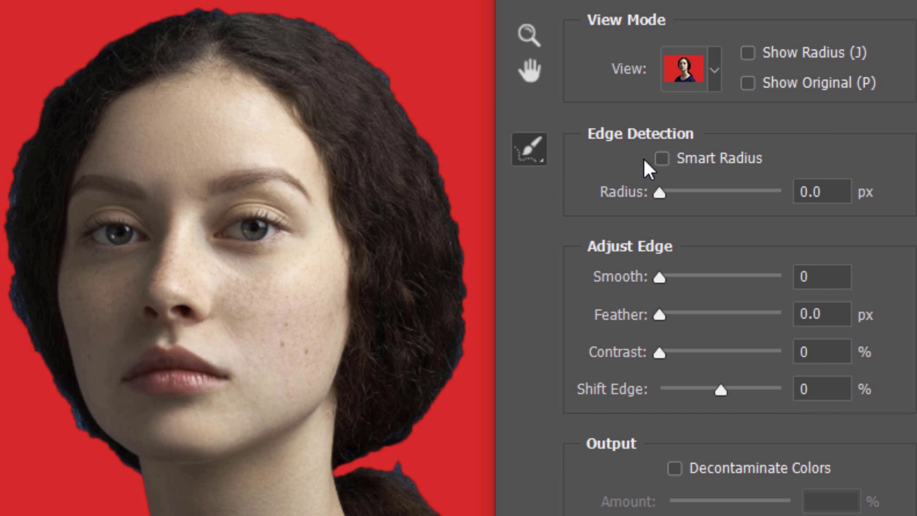
- Enable Smart Radius and brush along the edges of the woman's hair and ponytail to refine the selection
click(662, 159)
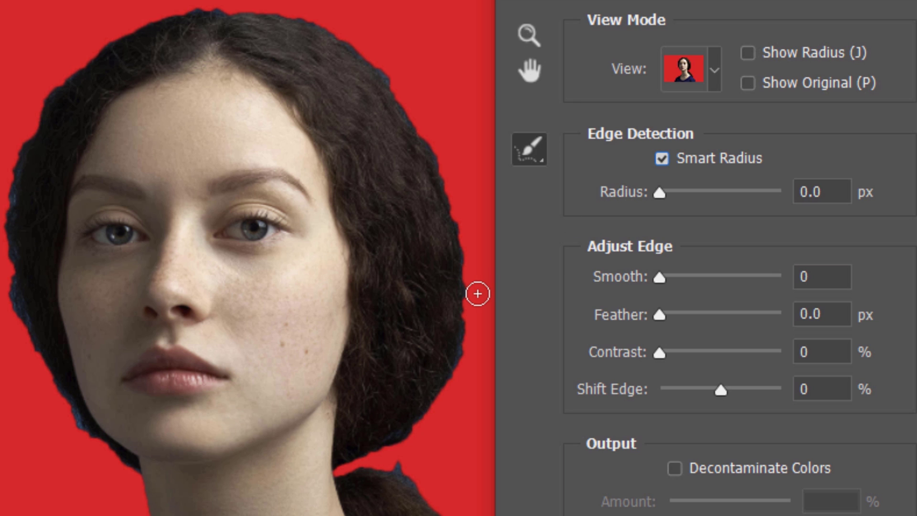
key(Caps_Lock)
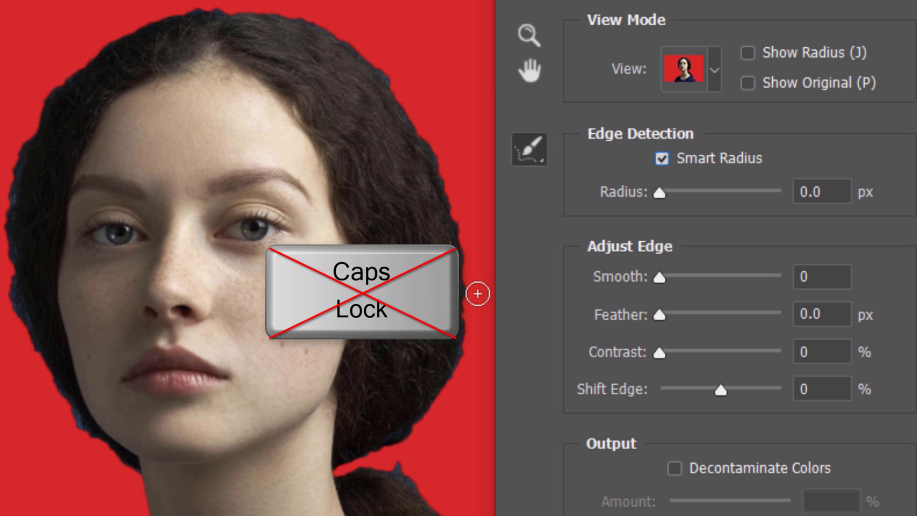
key(bracketright)
key(bracketleft)
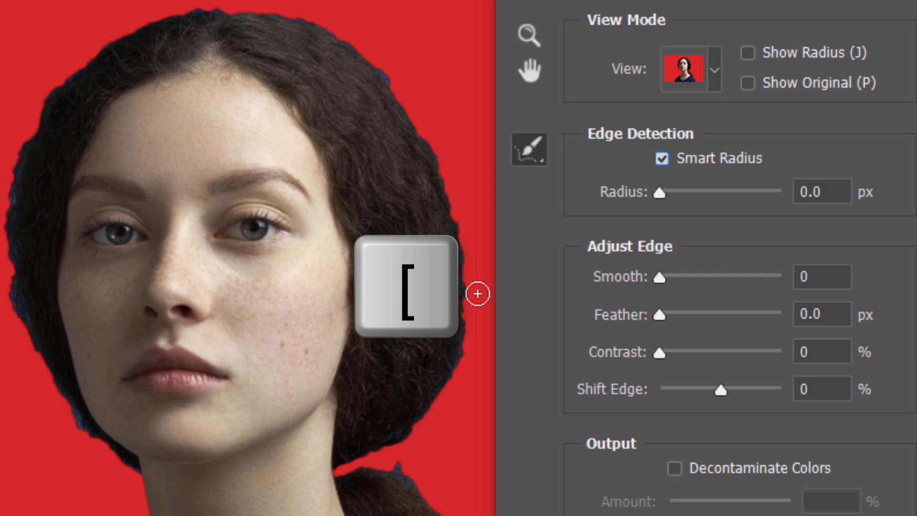
mouse_move(477, 293)
mouse_down()
mouse_move(412, 420)
mouse_move(452, 206)
mouse_move(363, 51)
mouse_move(186, 26)
mouse_move(52, 143)
mouse_move(129, 420)
mouse_move(158, 458)
mouse_up()
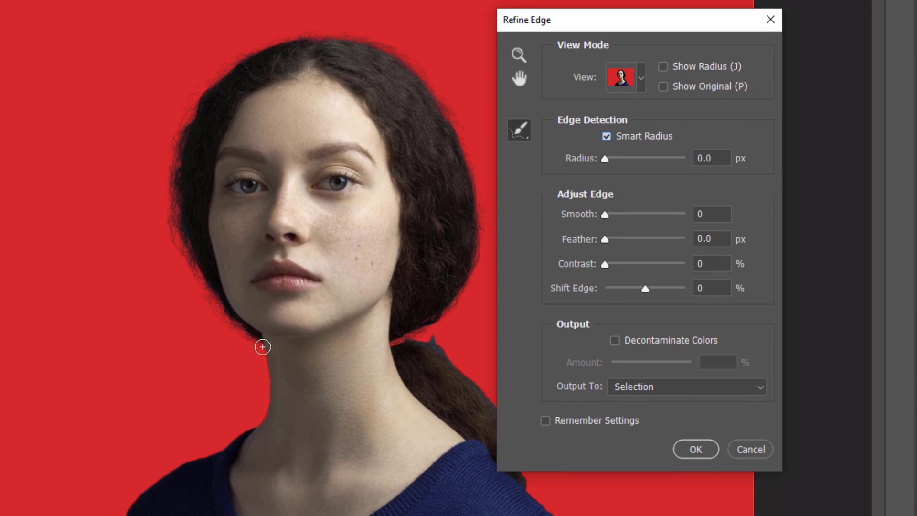
mouse_move(409, 334)
mouse_down()
mouse_move(435, 333)
mouse_move(485, 392)
mouse_up()
drag(568, 20, 695, 19)
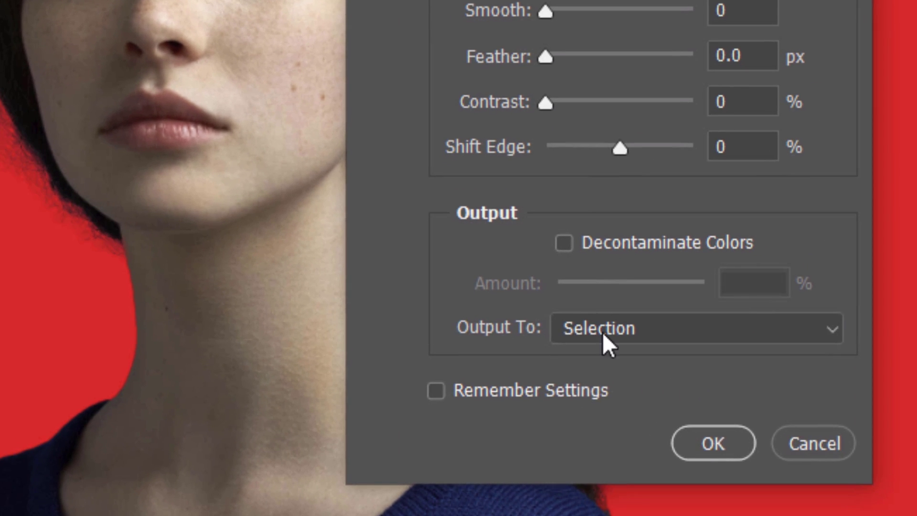
- Output the refined selection as a Layer Mask and convert the masked portrait layer to a Smart Object
click(859, 365)
click(600, 381)
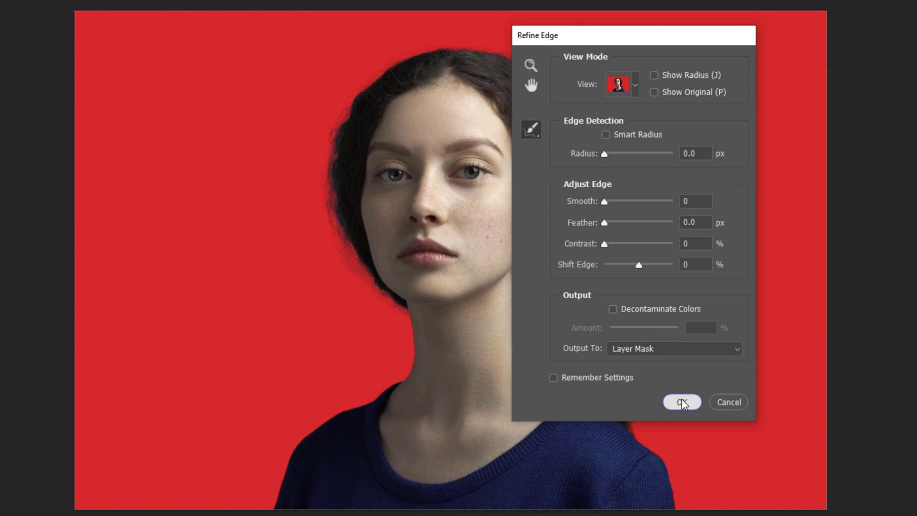
click(682, 401)
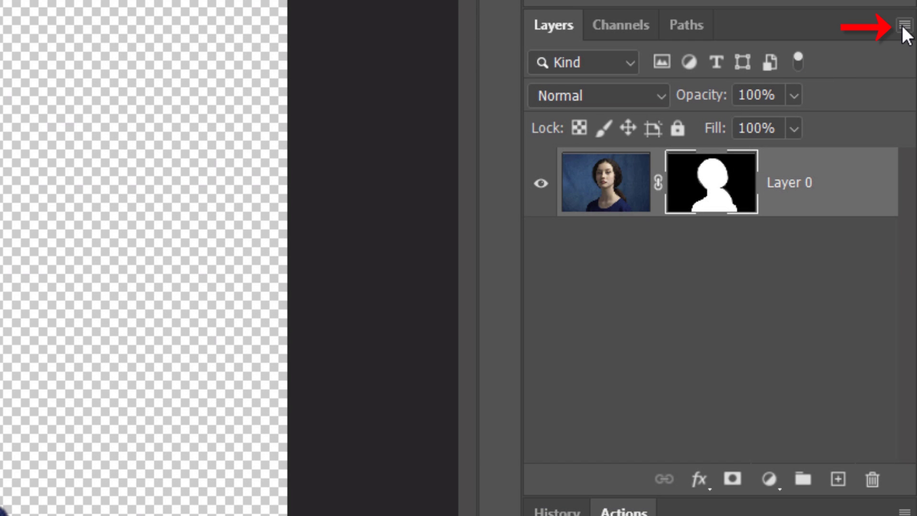
click(903, 25)
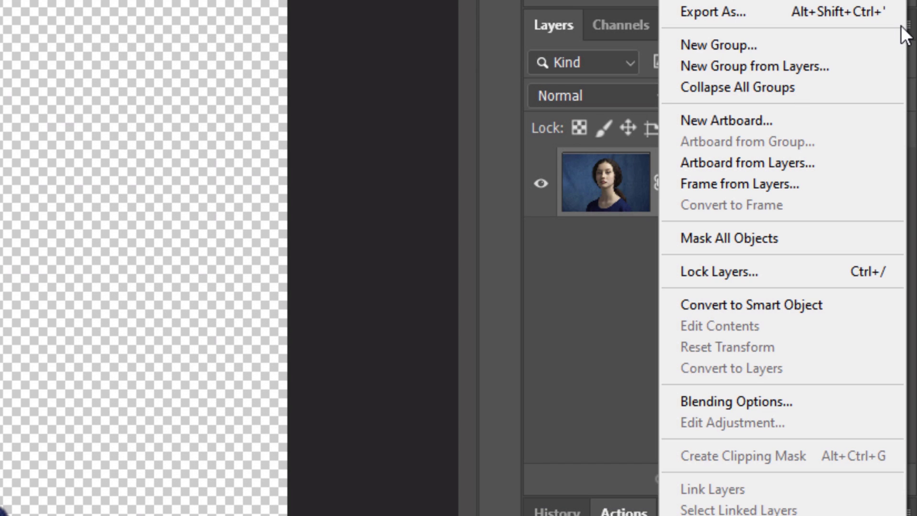
click(741, 303)
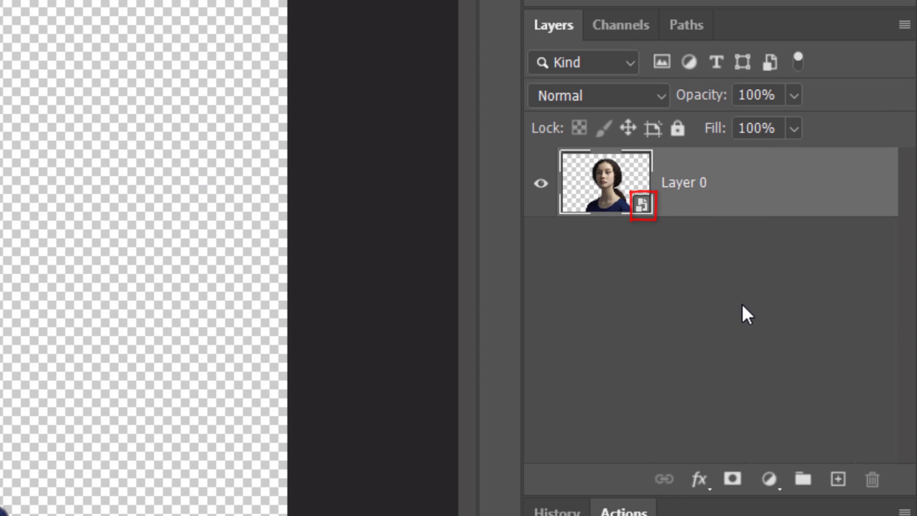
- Add a white-filled layer below the portrait and apply a reversed black-to-white radial Gradient Overlay with a 180° angle and 130% scale
ctrl+click(839, 482)
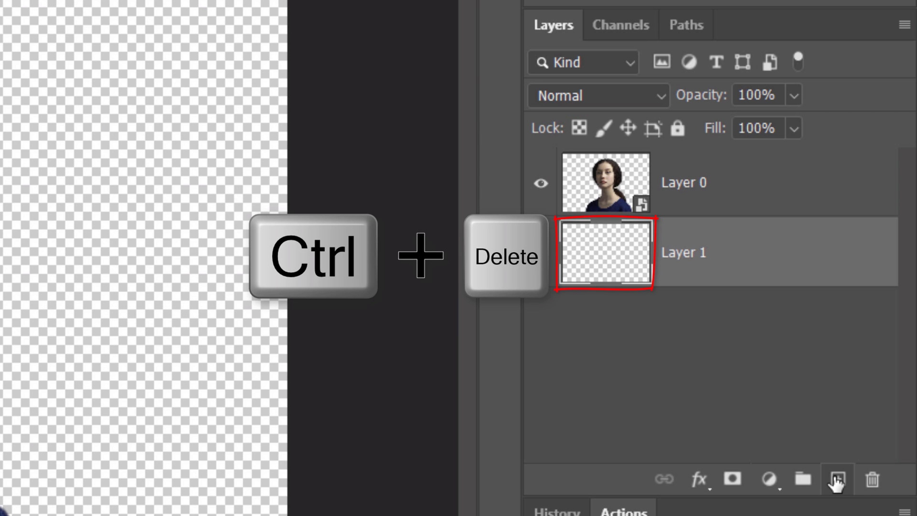
key(ctrl+Delete)
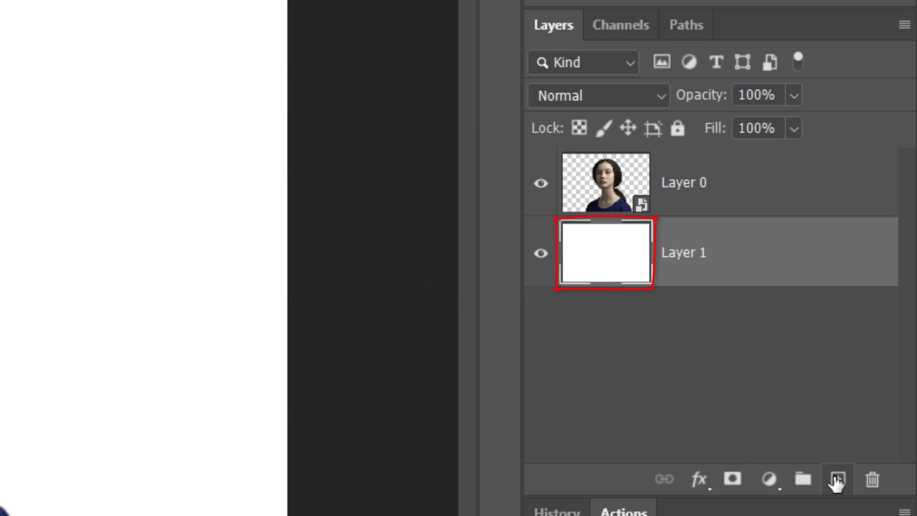
double_click(769, 265)
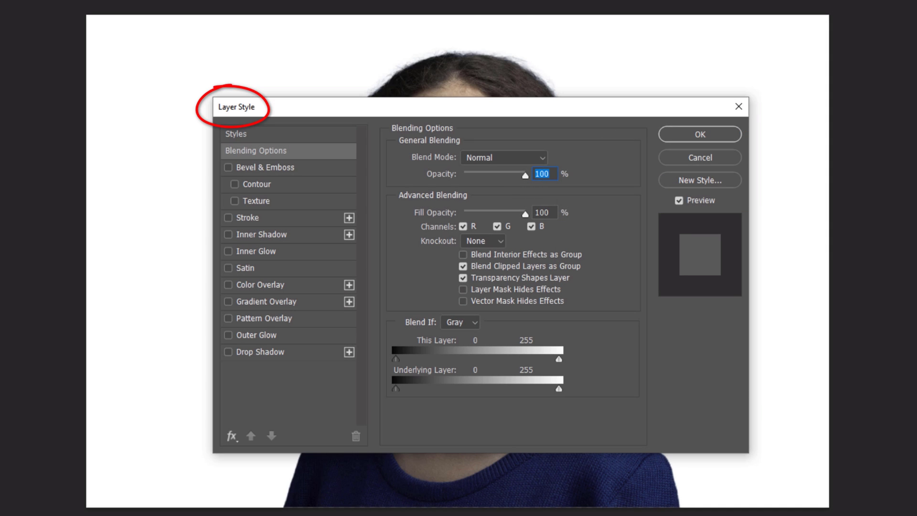
click(257, 301)
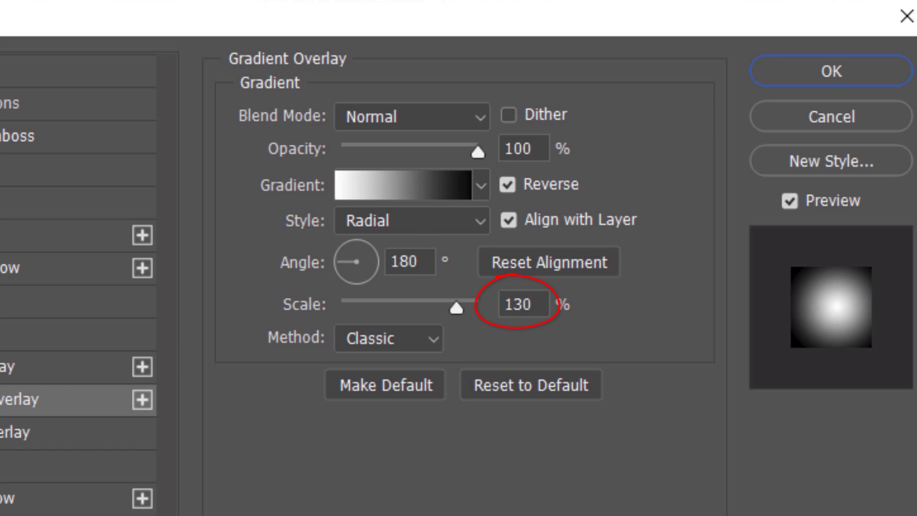
click(398, 184)
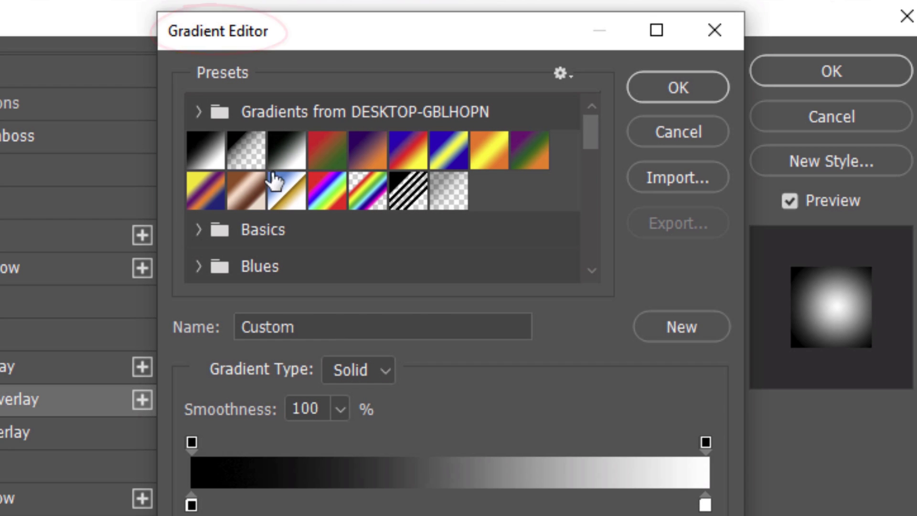
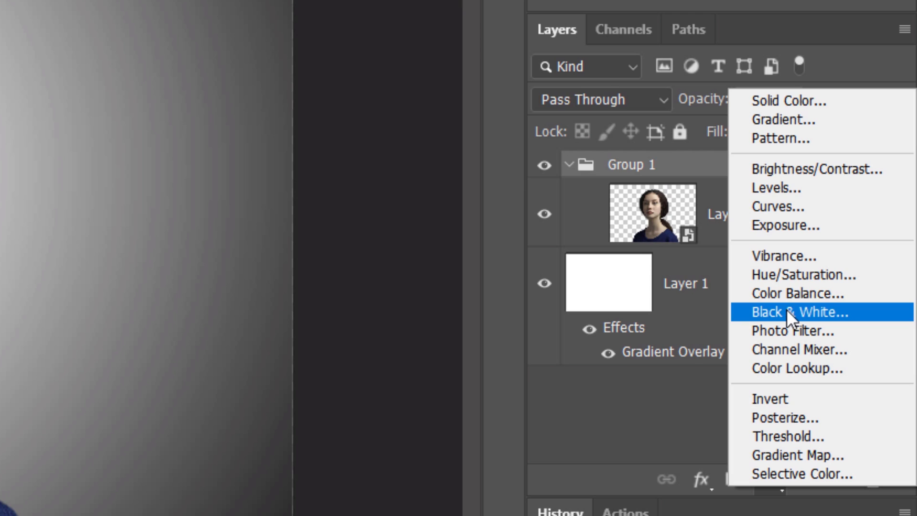
- Add a Black & White adjustment layer above Group 1 and clip it to the group
click(786, 308)
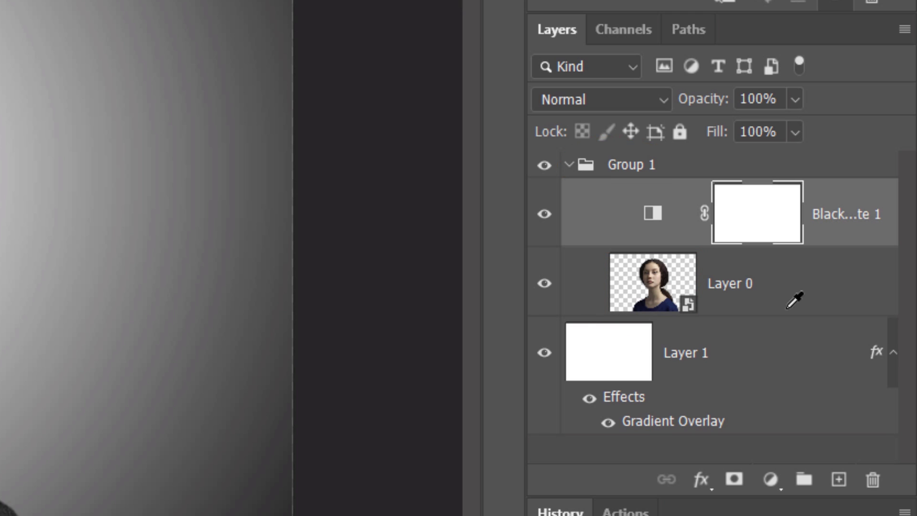
key(alt+F9)
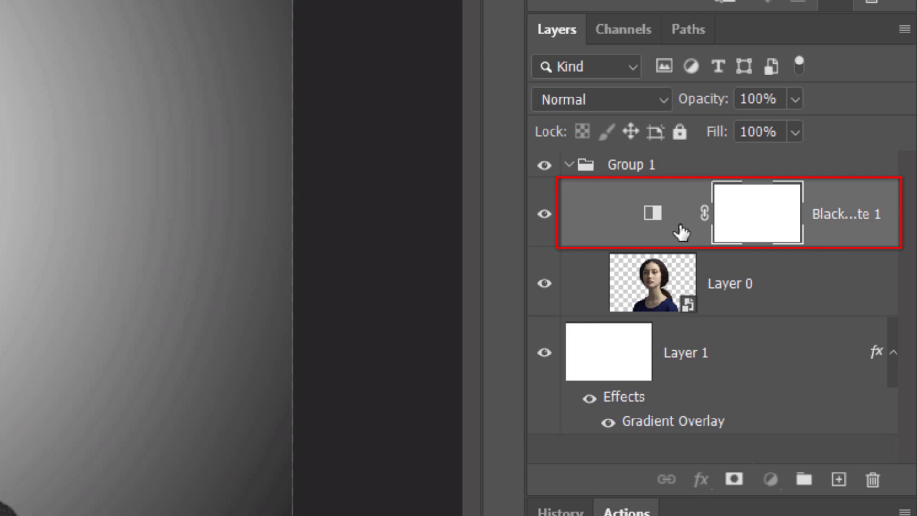
drag(680, 231, 676, 145)
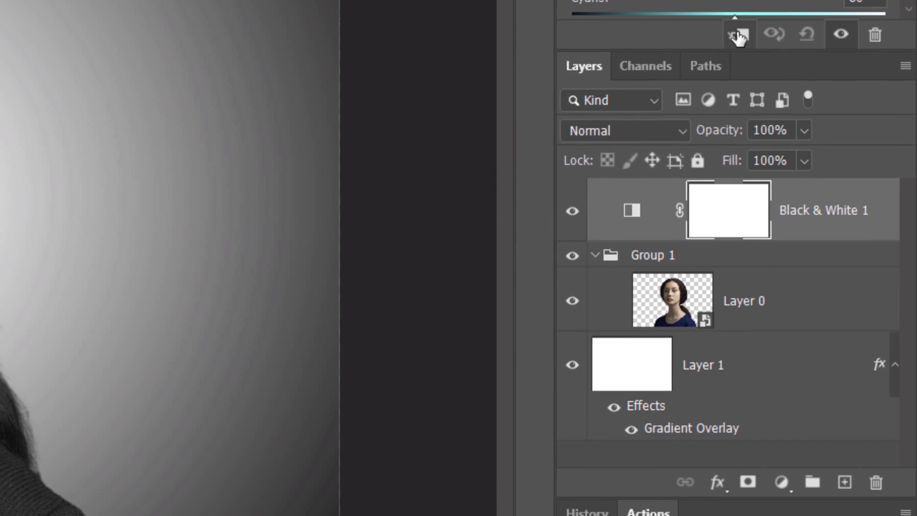
click(737, 36)
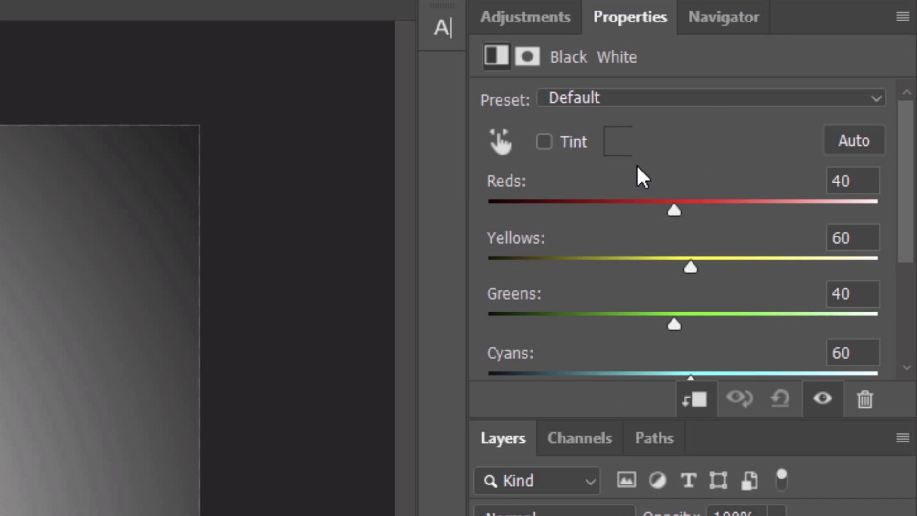
- Preview the Black & White adjustment's presets on the portrait and set it to Infrared
click(639, 97)
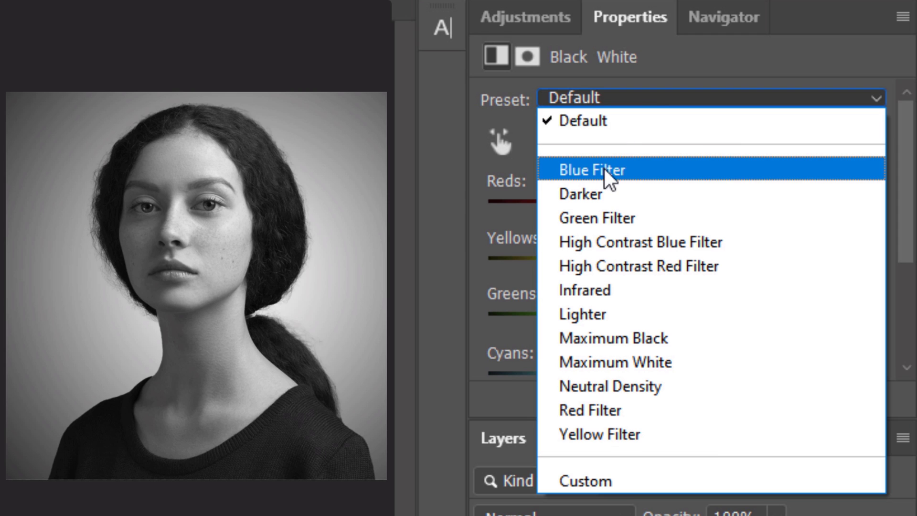
click(604, 168)
key(Down)
key(Down)
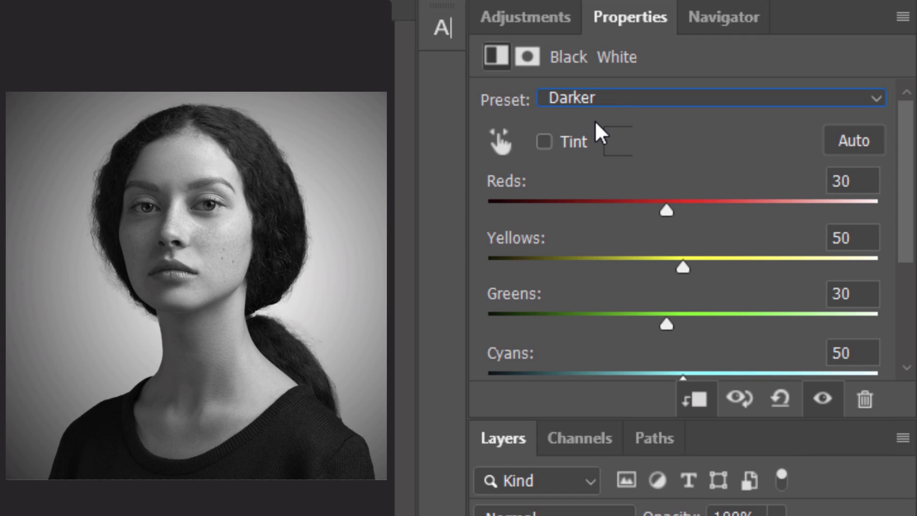
key(Down)
key(Down)
key(Down)
key(Down)
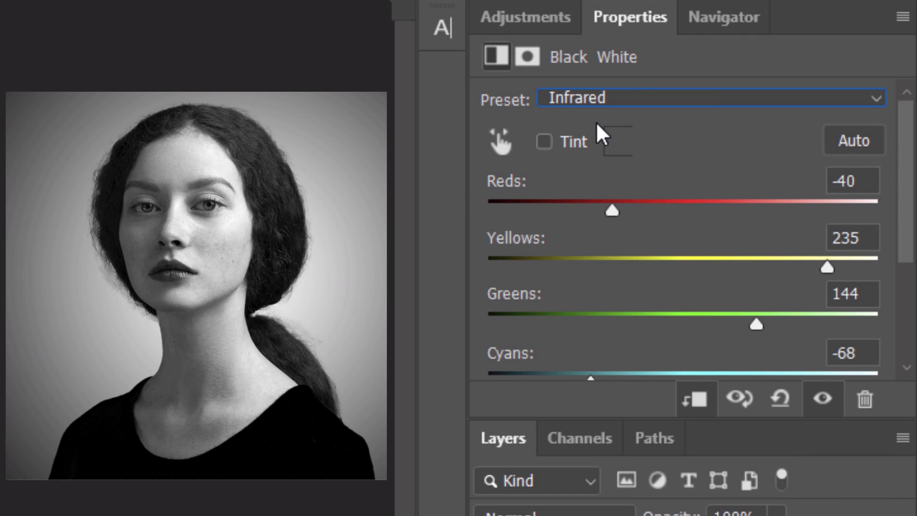
key(Down)
key(Down)
key(Down)
key(Down)
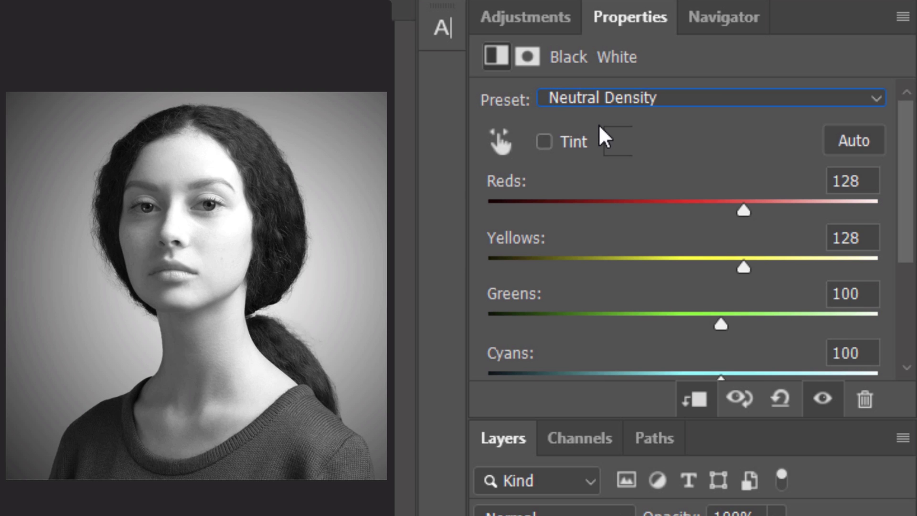
key(Down)
key(Down)
click(603, 100)
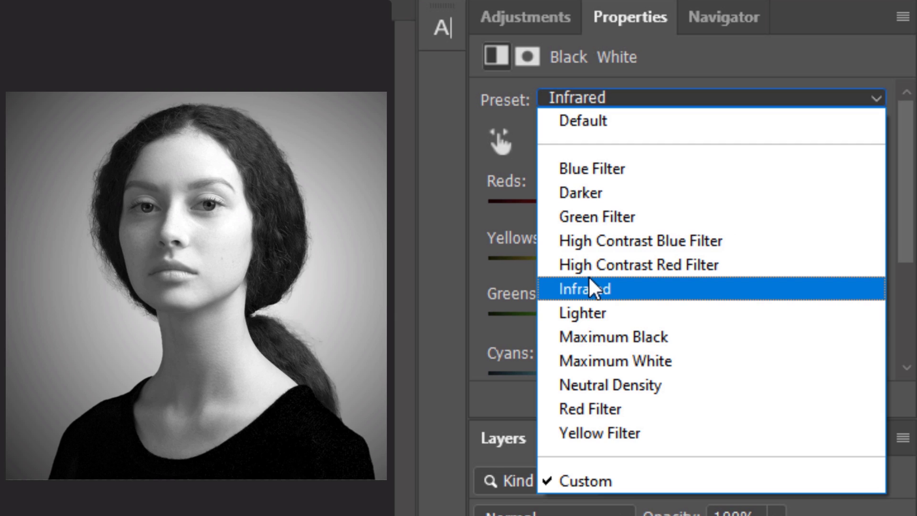
click(589, 278)
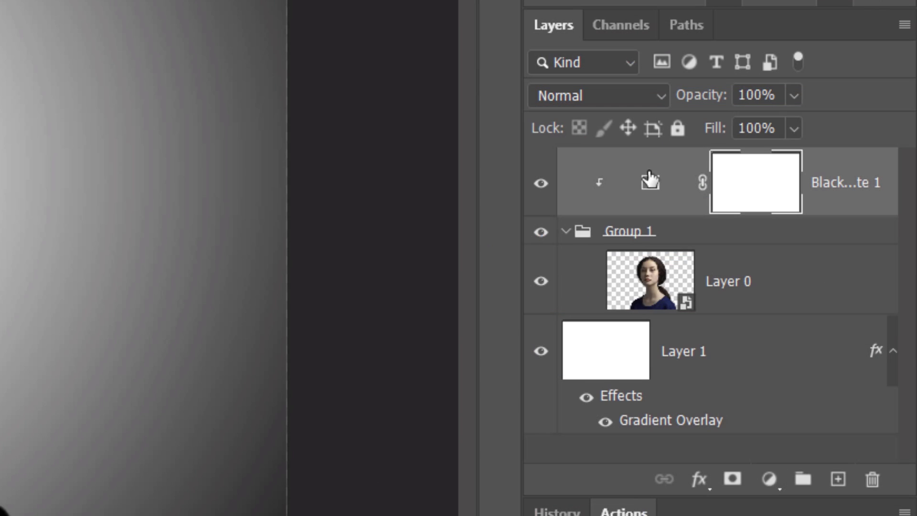
- Duplicate the portrait smart object, Layer 0, eight times inside Group 1
click(643, 292)
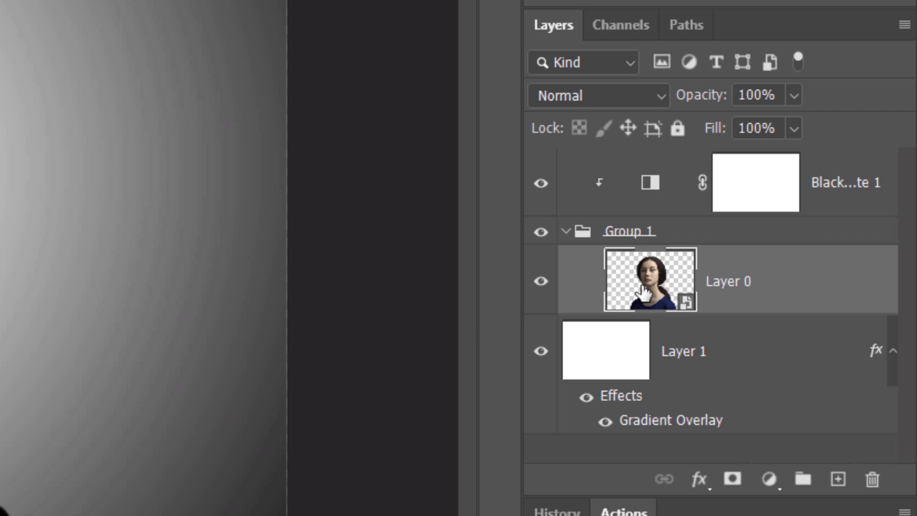
key(ctrl+j)
key(ctrl+j)
key(ctrl+j)
key(ctrl+j)
key(ctrl+j)
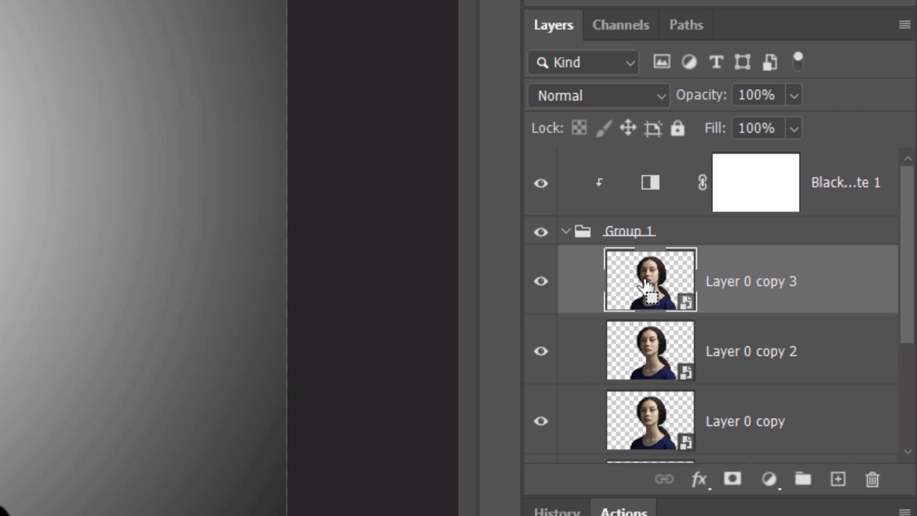
key(ctrl+j)
key(ctrl+j)
key(ctrl+j)
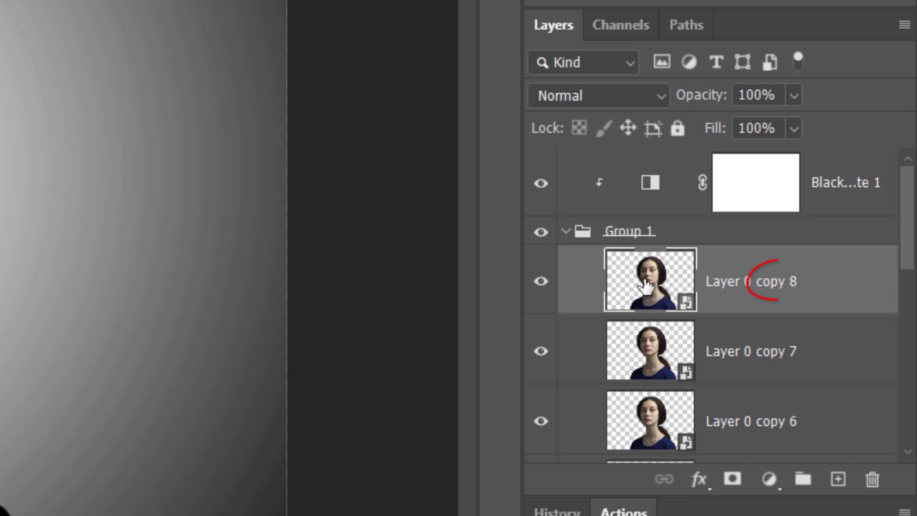
- Hide the duplicate portrait layers from Layer 0 copy 7 down to Layer 0 copy
drag(904, 190, 907, 217)
drag(541, 272, 557, 411)
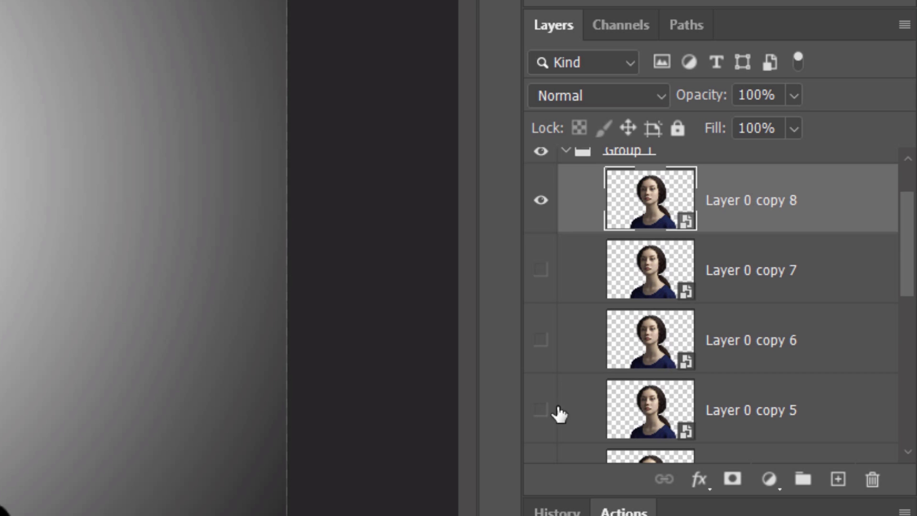
drag(904, 246, 886, 334)
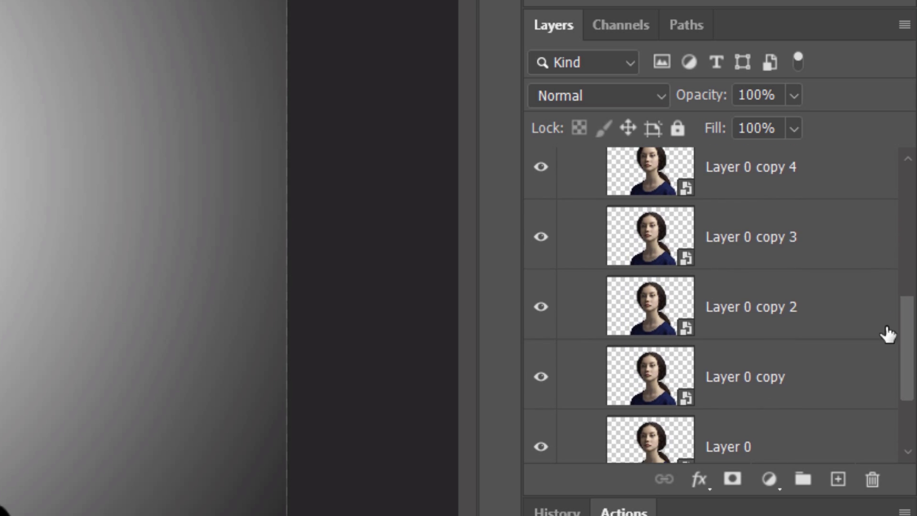
drag(541, 167, 542, 385)
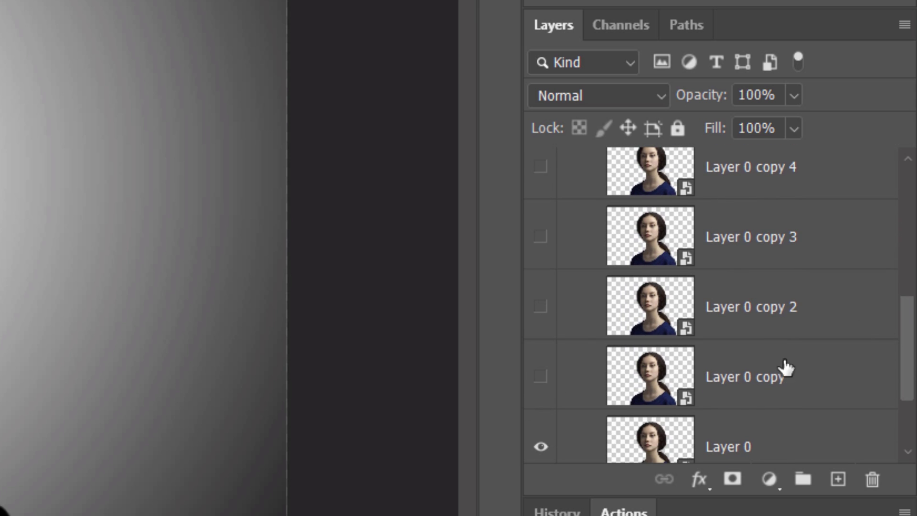
scroll(910, 359, down, 1)
drag(911, 359, 913, 236)
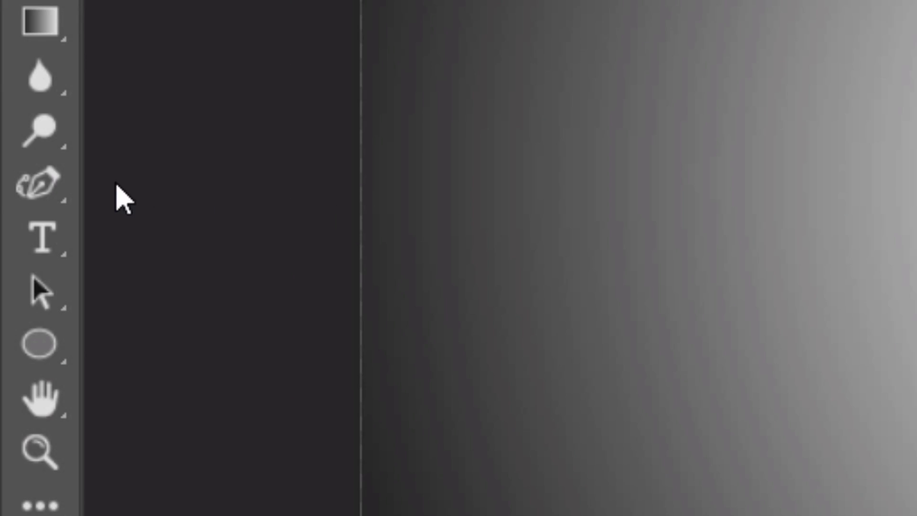
- Draw a closed triangular path with the Pen Tool, cutting diagonally from above the woman's head across her face to beside her jaw
right_click(37, 182)
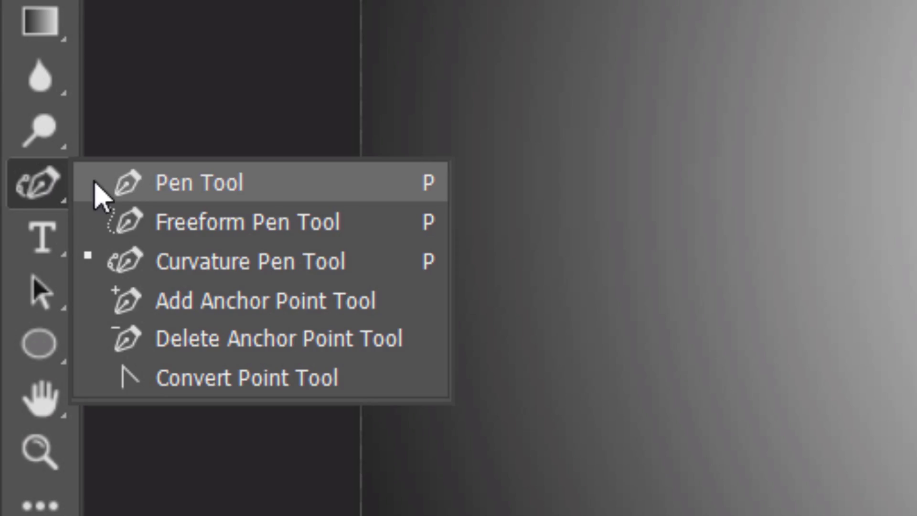
click(209, 196)
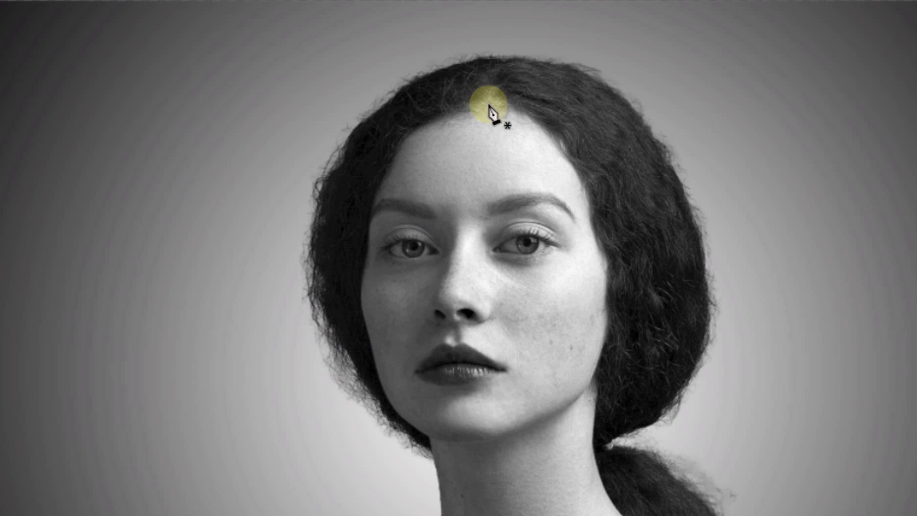
click(570, 37)
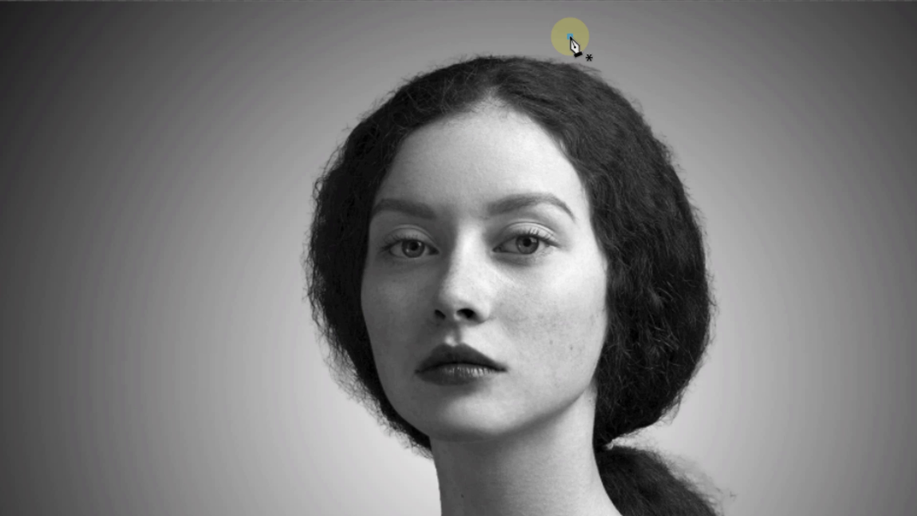
click(271, 439)
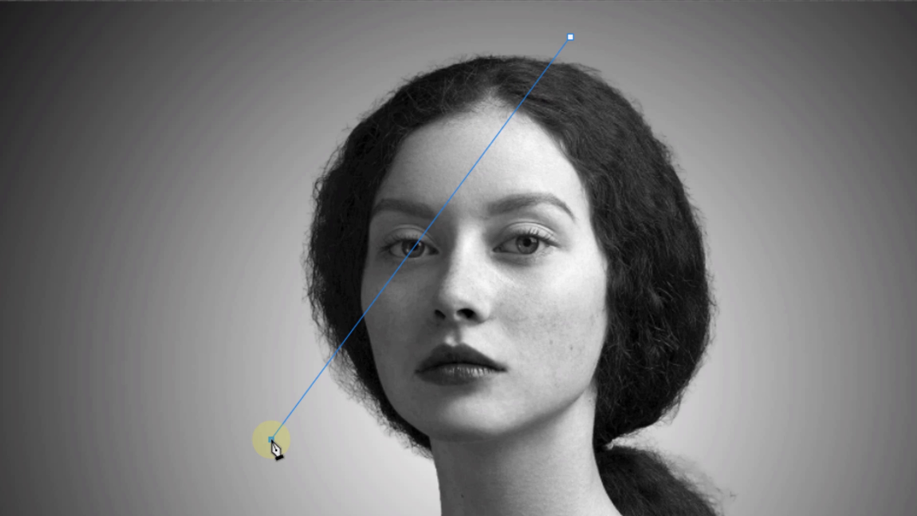
key(ctrl)
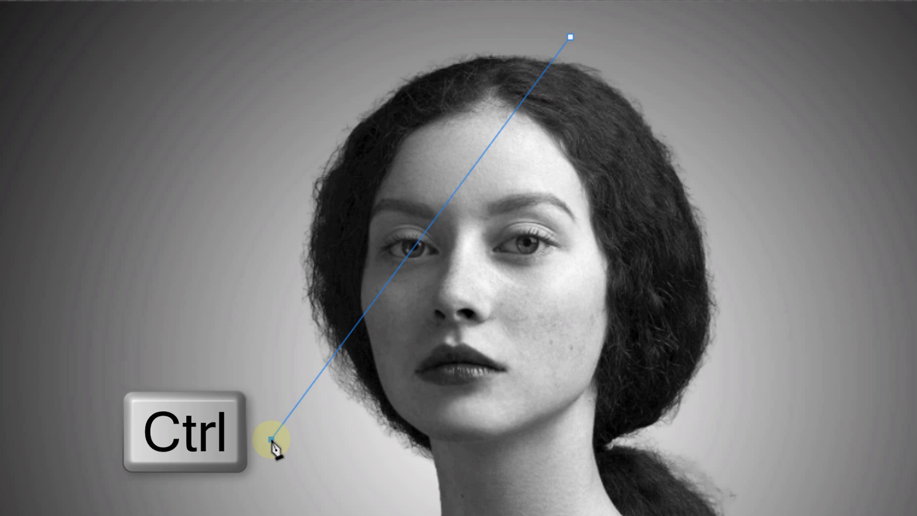
drag(271, 439, 273, 458)
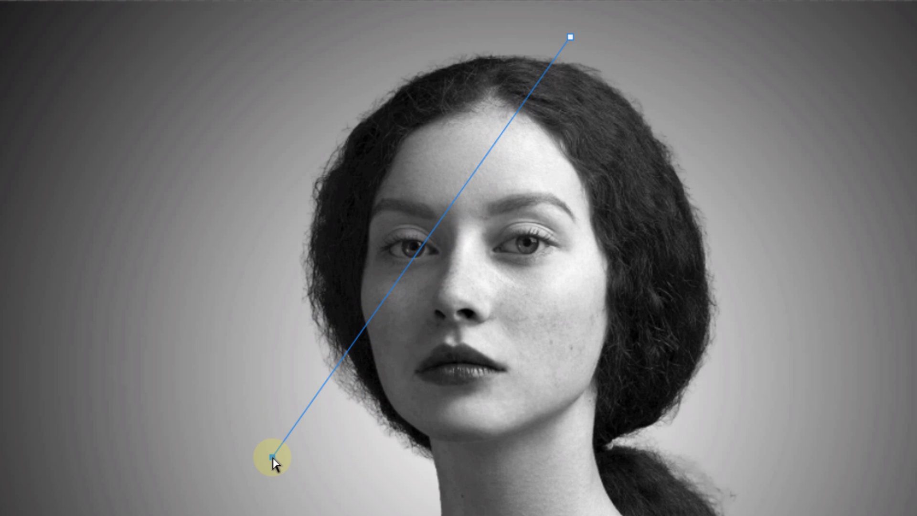
click(225, 23)
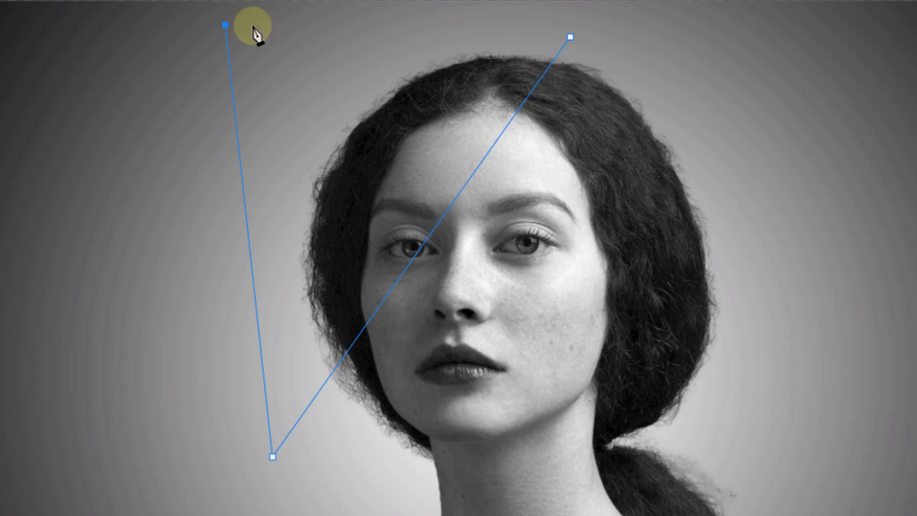
click(570, 36)
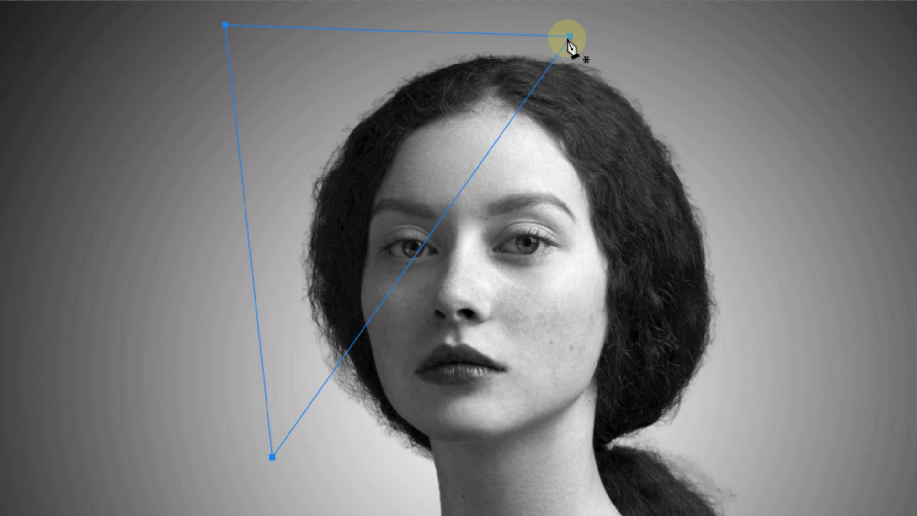
- Make a new selection from the triangular path with a 0-pixel feather and add it as a layer mask on Layer 0 copy 8
right_click(476, 173)
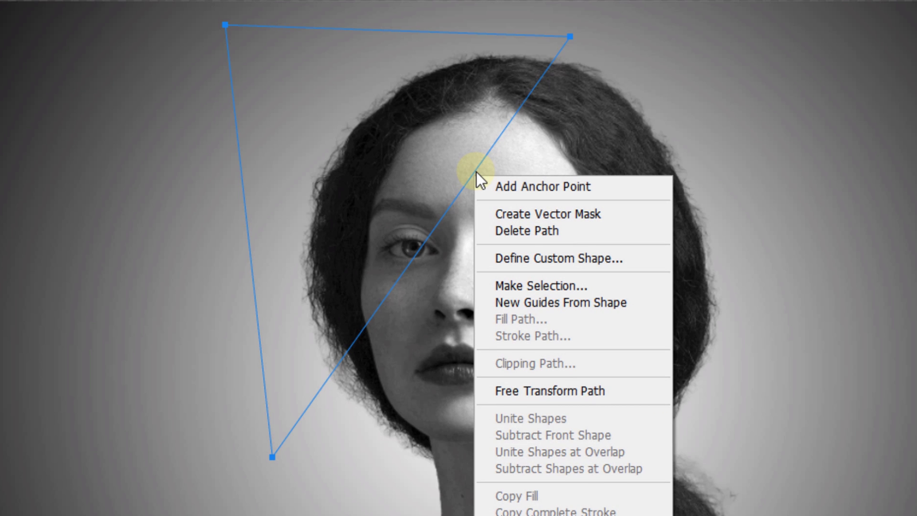
click(528, 288)
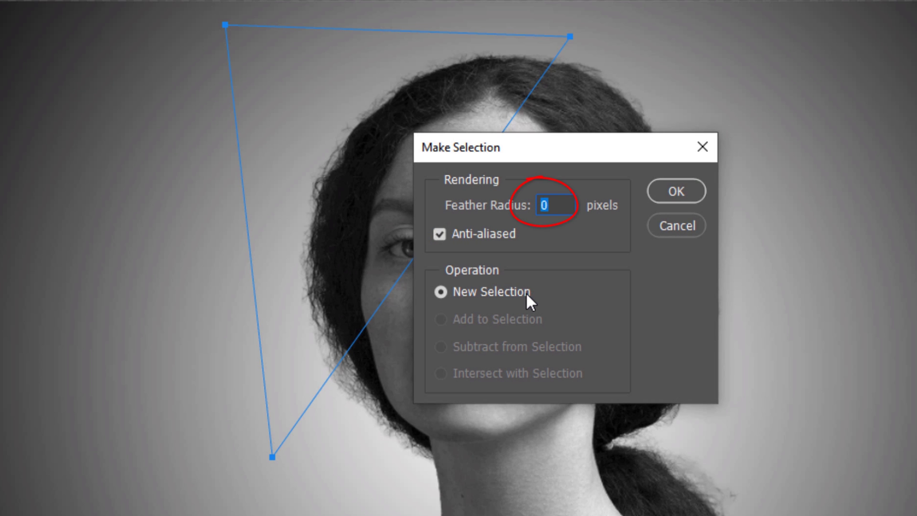
click(676, 191)
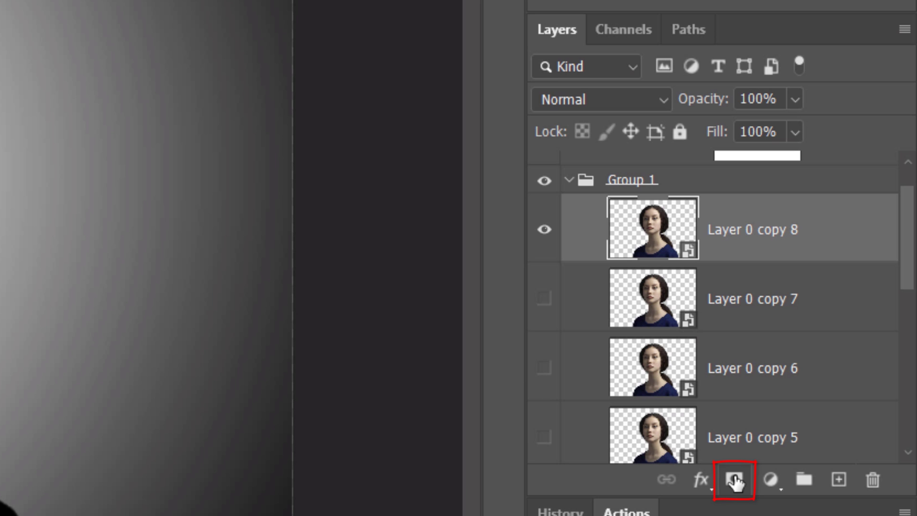
click(734, 480)
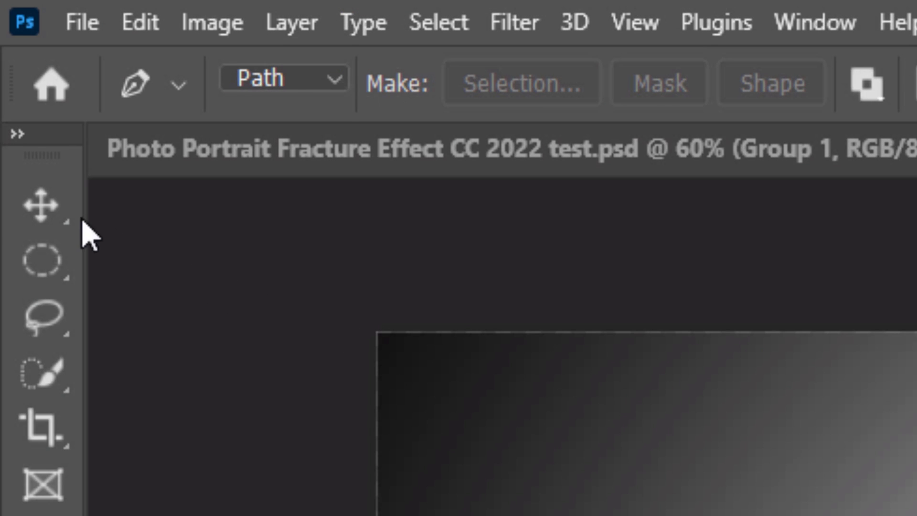
- Shift the masked triangular fragment slightly up and to the left with the Move Tool, and unlink its layer mask from the image
click(37, 205)
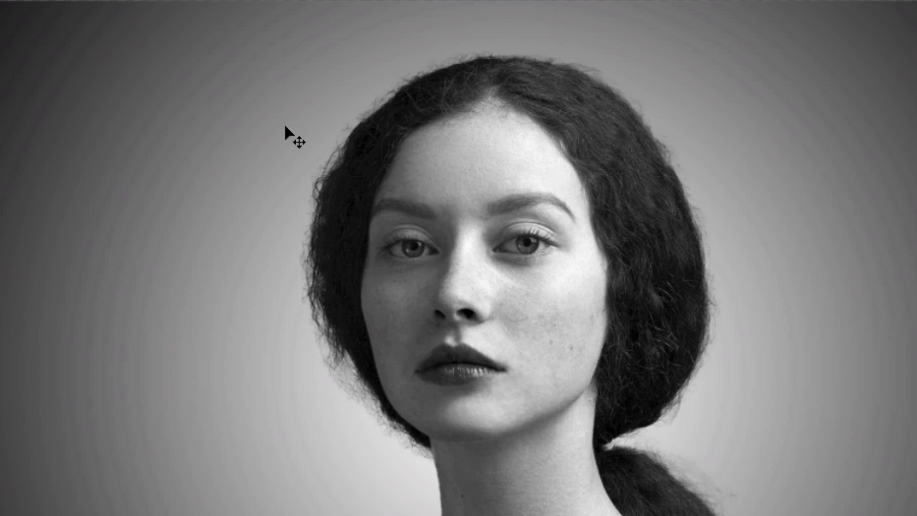
drag(454, 165, 424, 154)
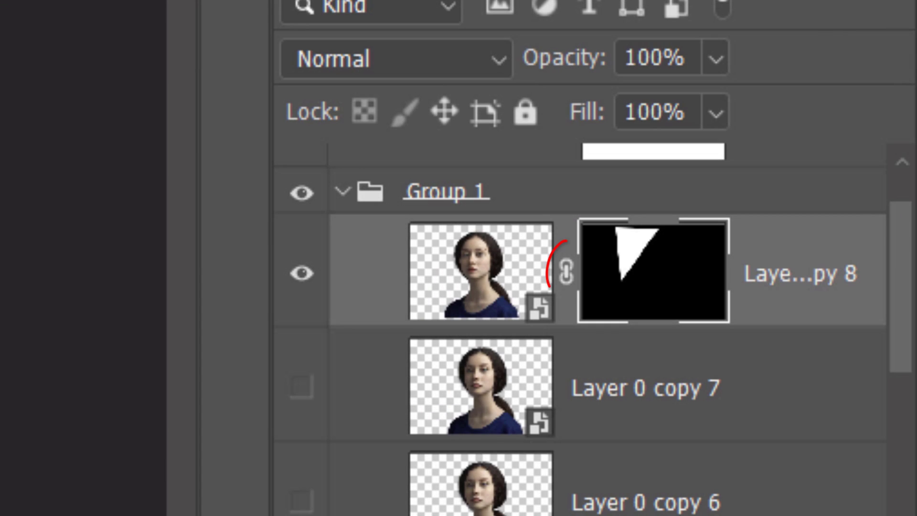
click(565, 271)
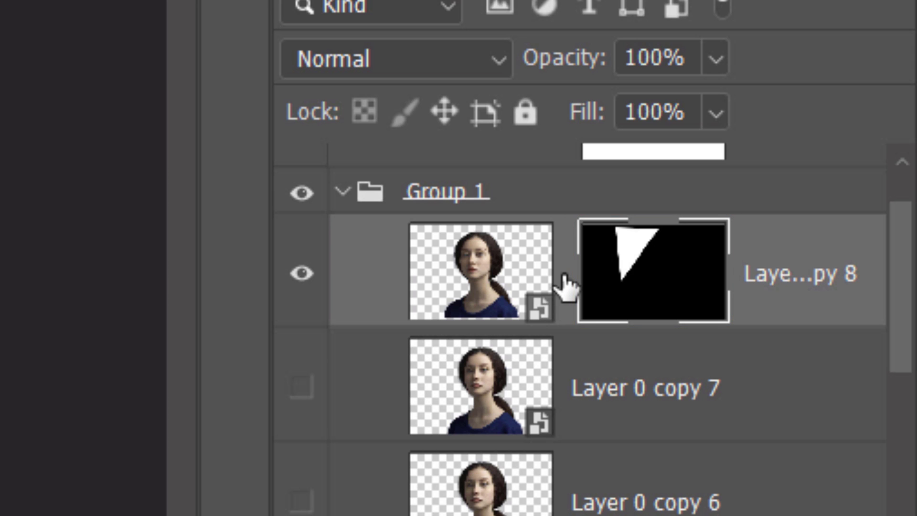
- Try moving the portrait image and its layer mask independently on Layer 0 copy 8, and undo the mask move
click(474, 268)
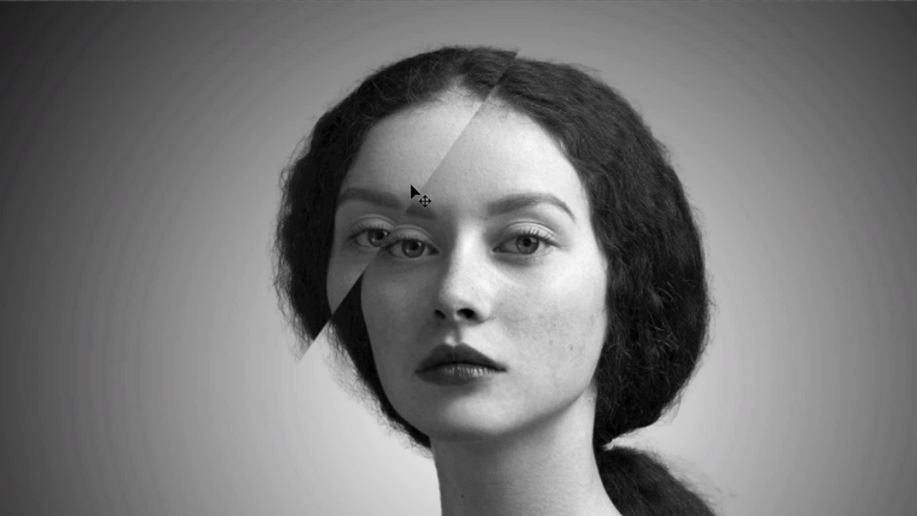
drag(362, 176, 406, 154)
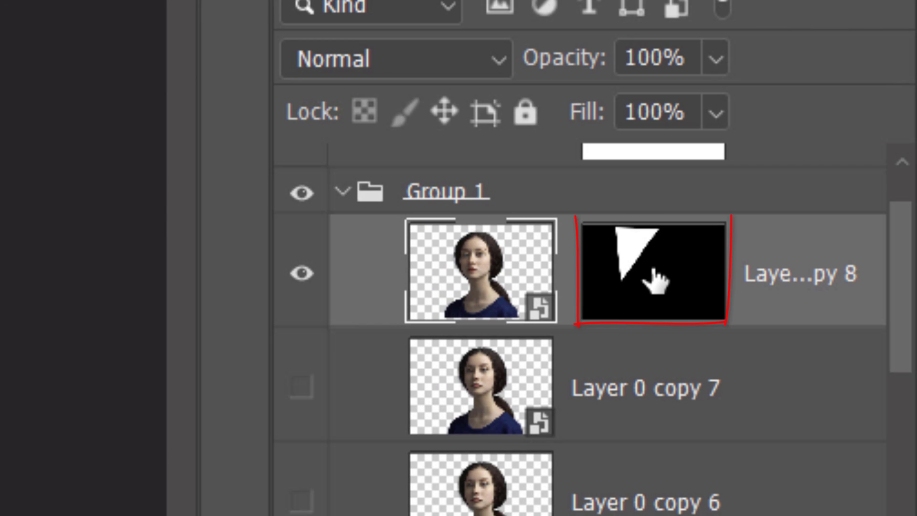
click(654, 274)
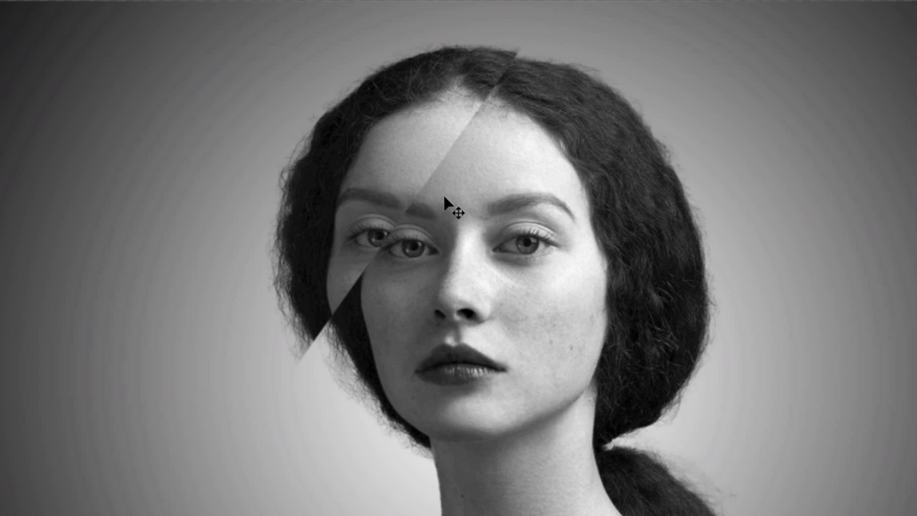
drag(444, 196, 430, 144)
key(ctrl+z)
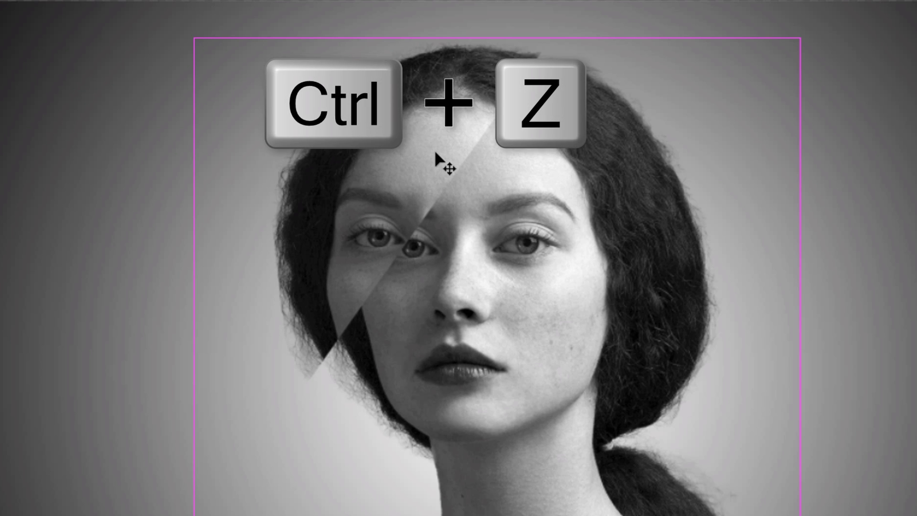